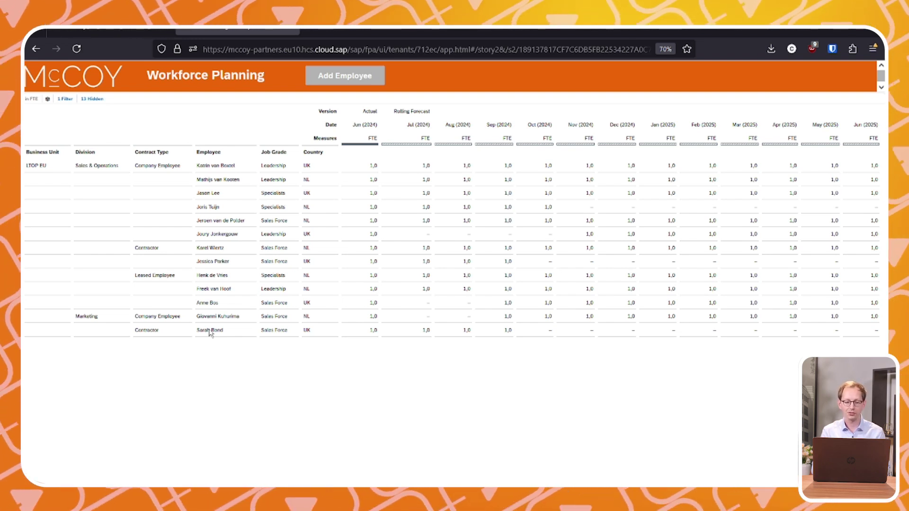
right_click(210, 333)
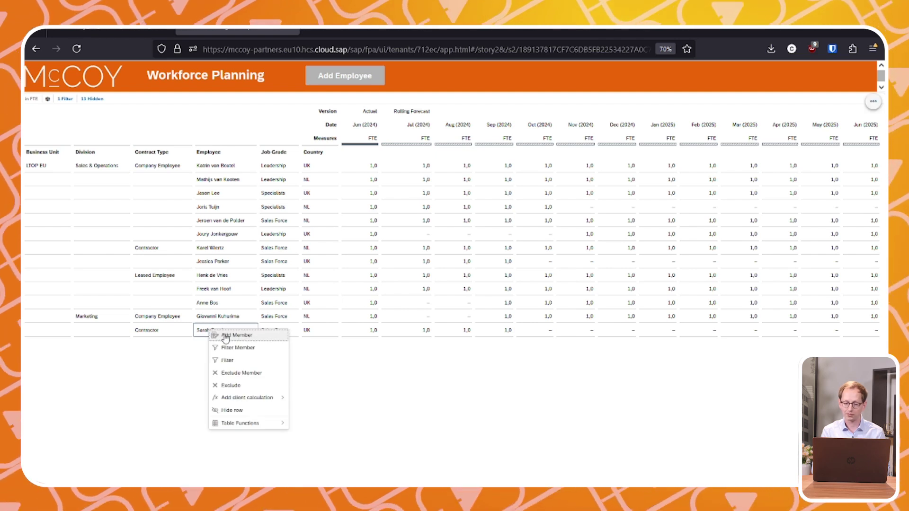
left_click(226, 338)
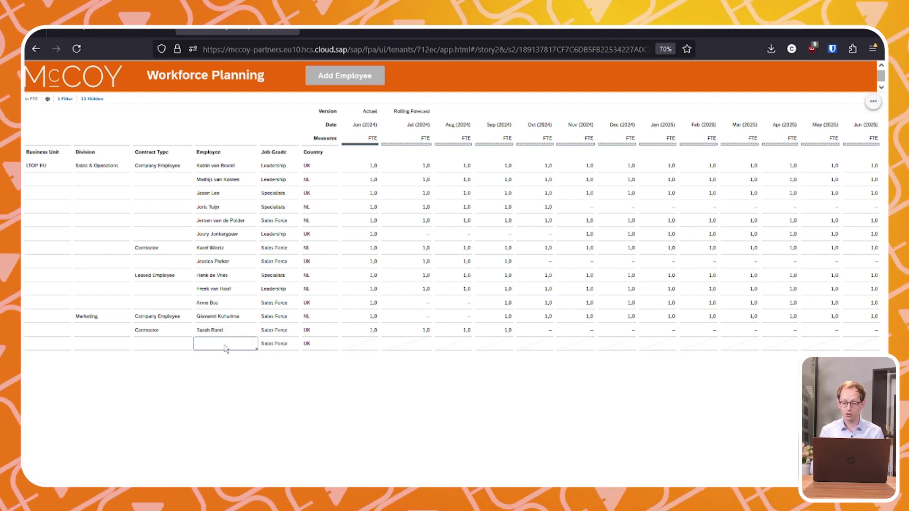
double_click(226, 345)
type("Wouter")
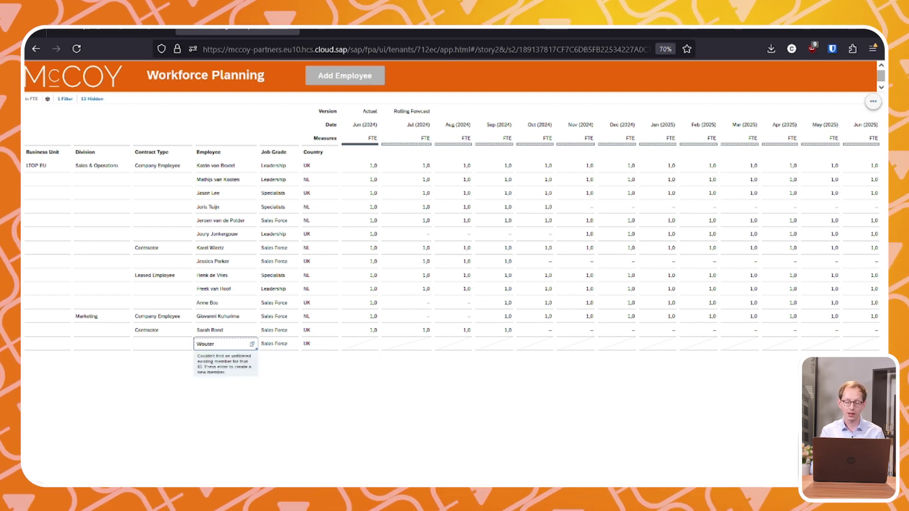
key("Return")
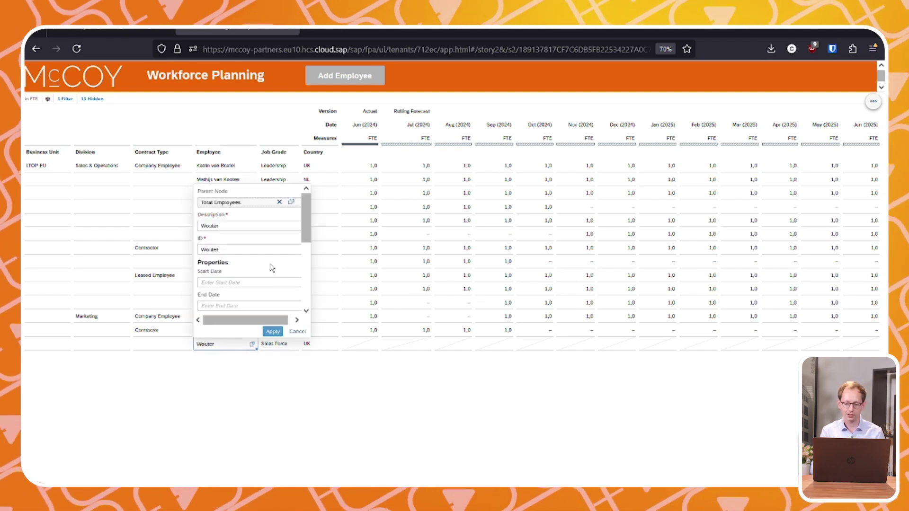
Apply the new Wouter member in the member dialog
scroll(253, 240, "down", 2)
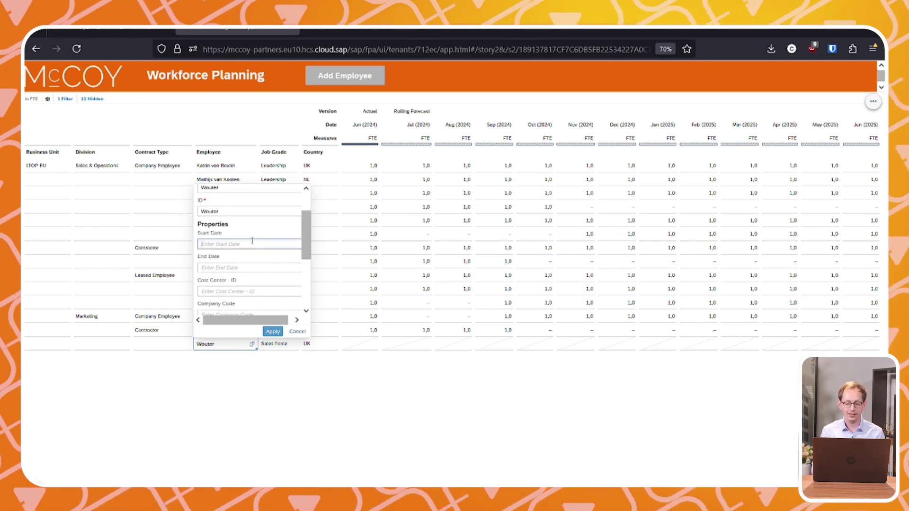
scroll(253, 240, "down", 3)
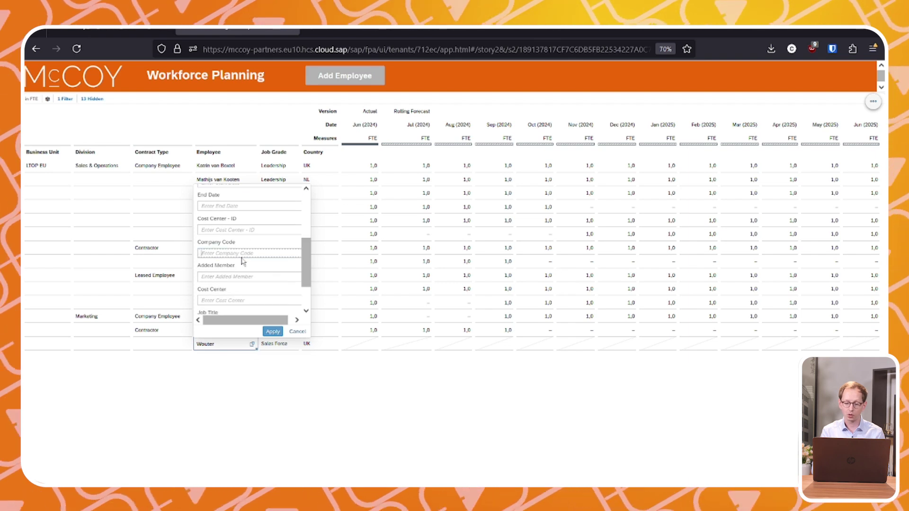
scroll(242, 261, "down", 2)
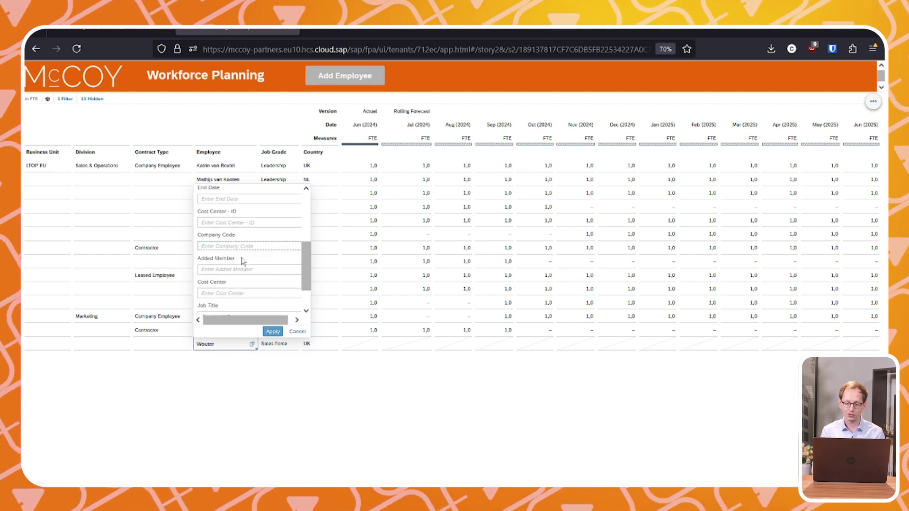
left_click(274, 333)
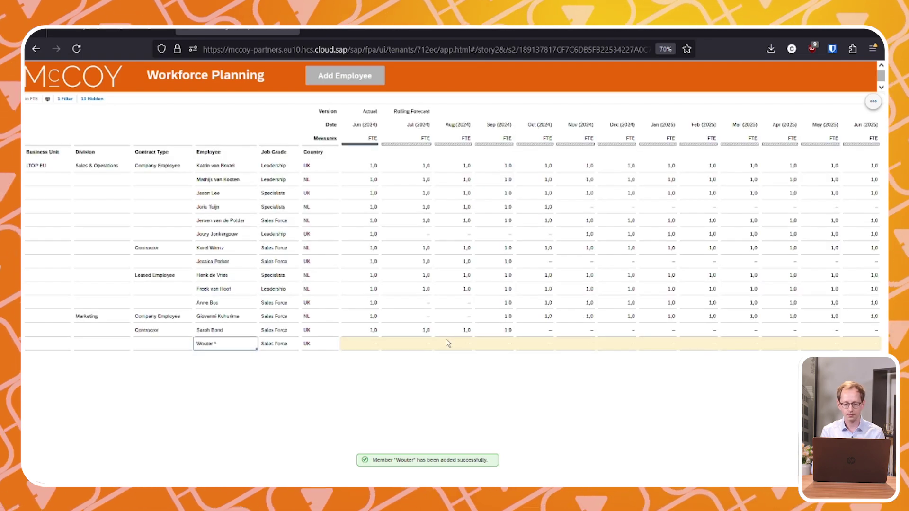
Enter 1 FTE in Wouter's Oct 2024 cell
left_click(540, 344)
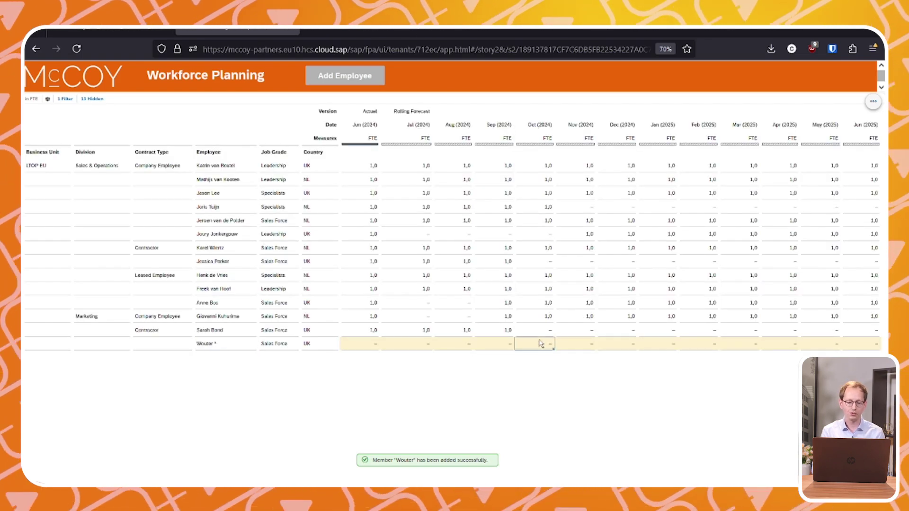
type("1")
key("Return")
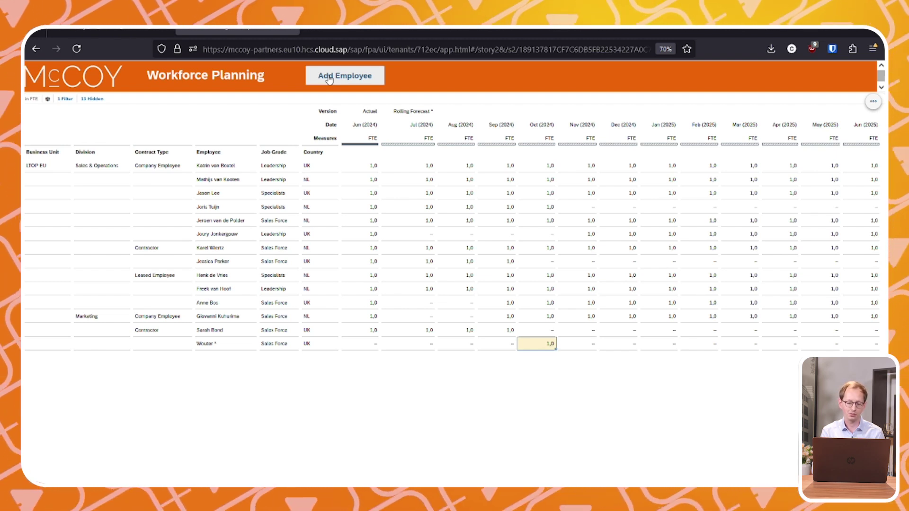
Check the ZDIM_EMPLOYEE dimension in the Modeler, then return to the Workforce Planning story
left_click(329, 79)
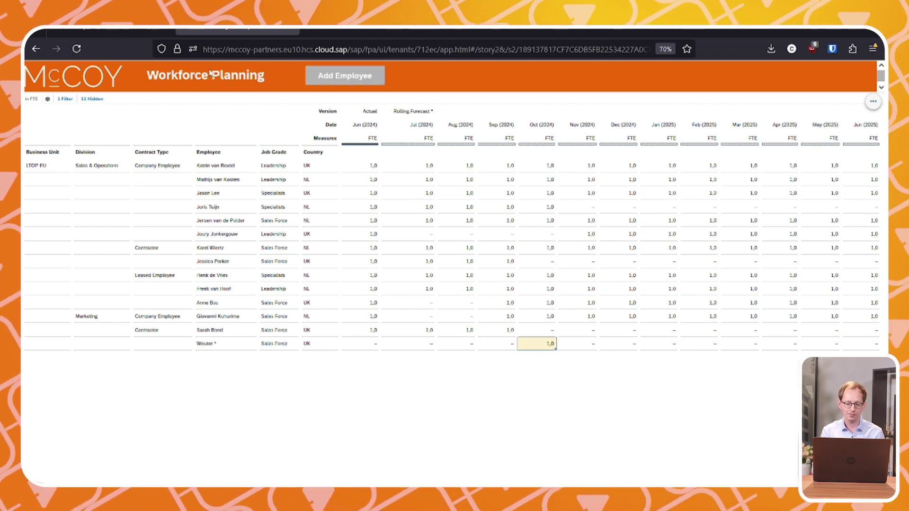
left_click(120, 29)
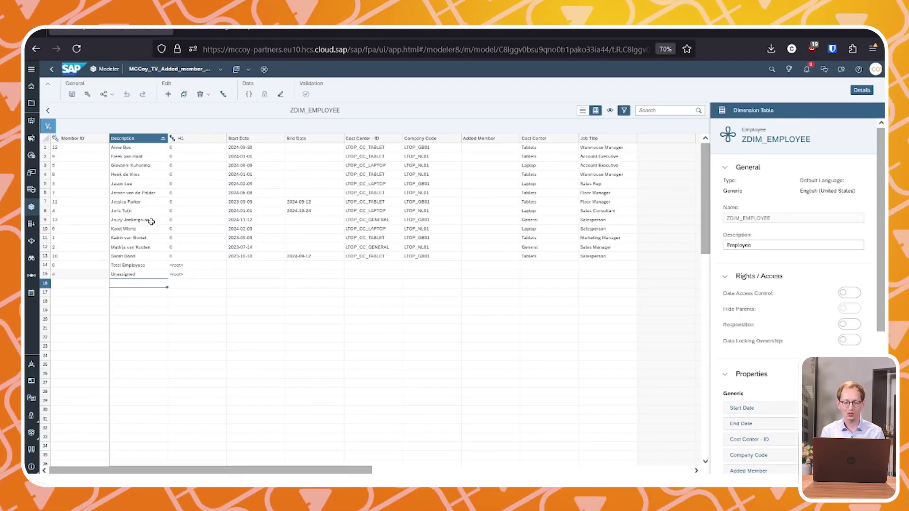
left_click(255, 30)
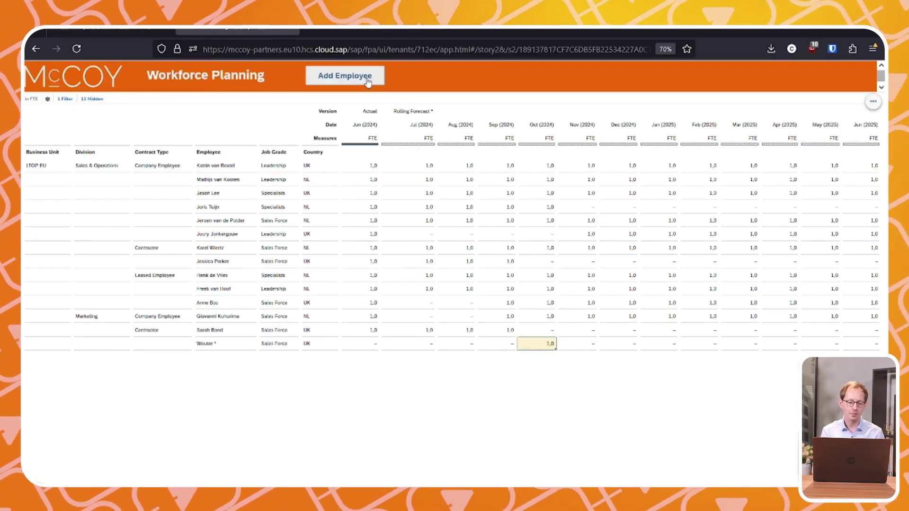
Open the Add Employee form and enter Wouter as the employee name
left_click(368, 81)
left_click(476, 165)
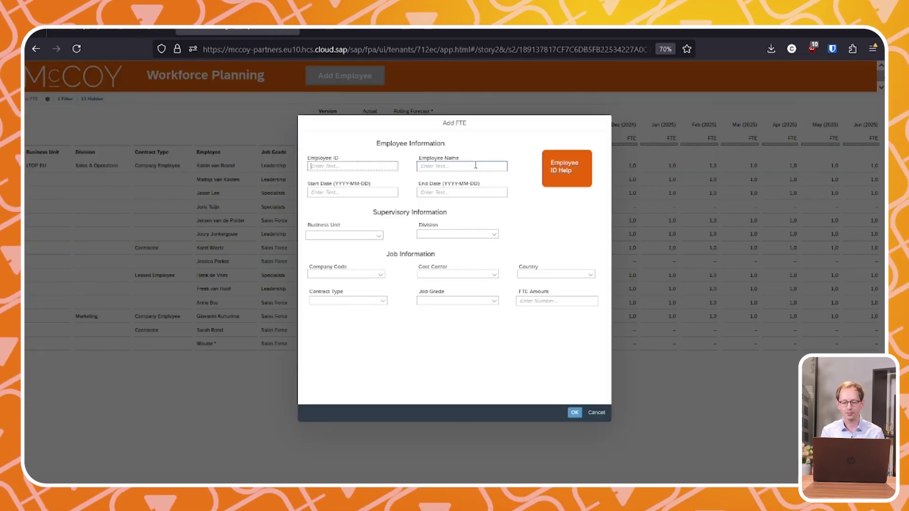
type("Wouter")
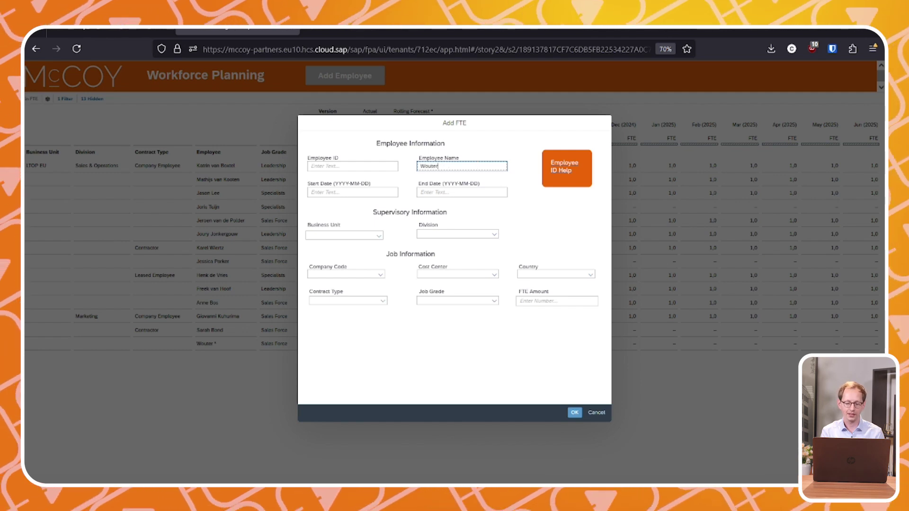
Consult the Employee ID Help workbook, then return to the Add FTE form
left_click(524, 176)
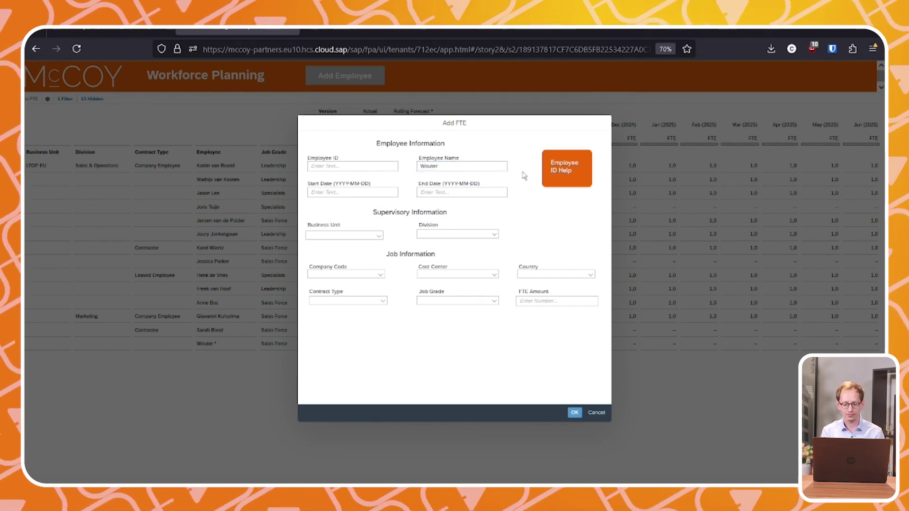
left_click(558, 174)
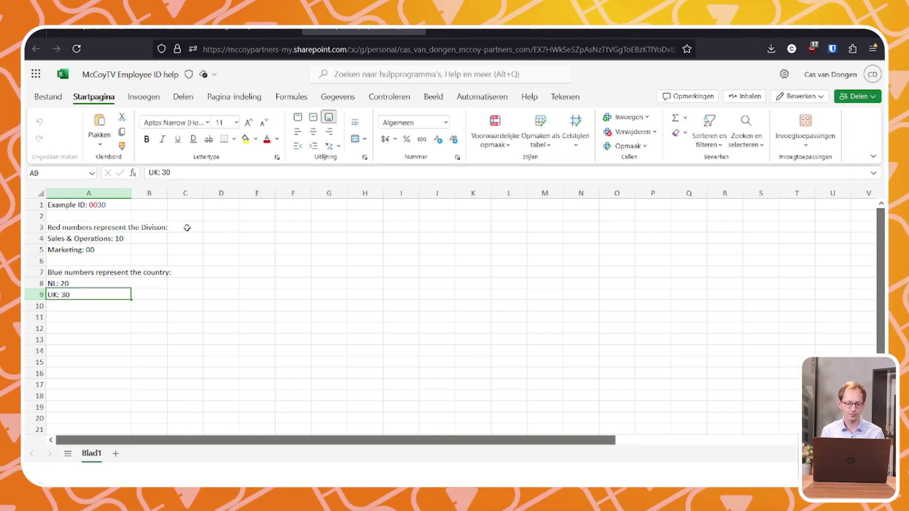
left_click(248, 30)
Enter employee ID 0030 and start date 2024-10-01, leaving the end date empty
left_click(377, 165)
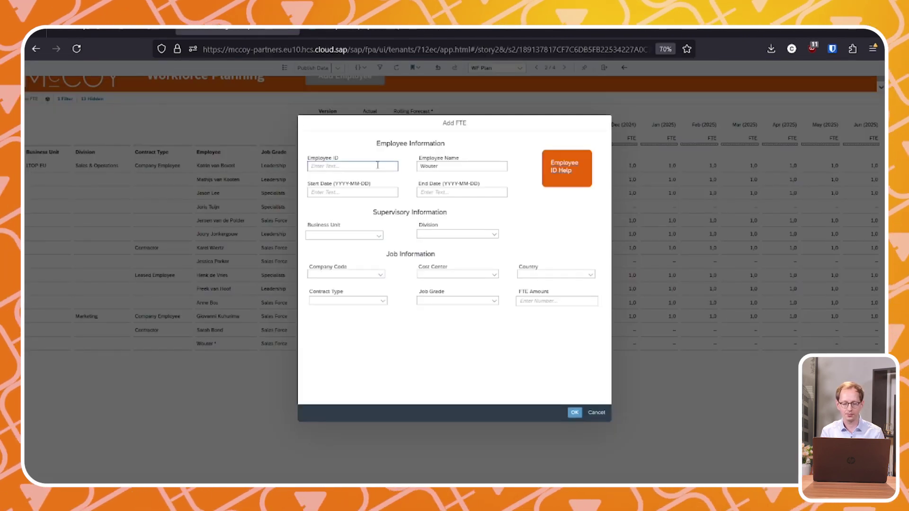
type("0030")
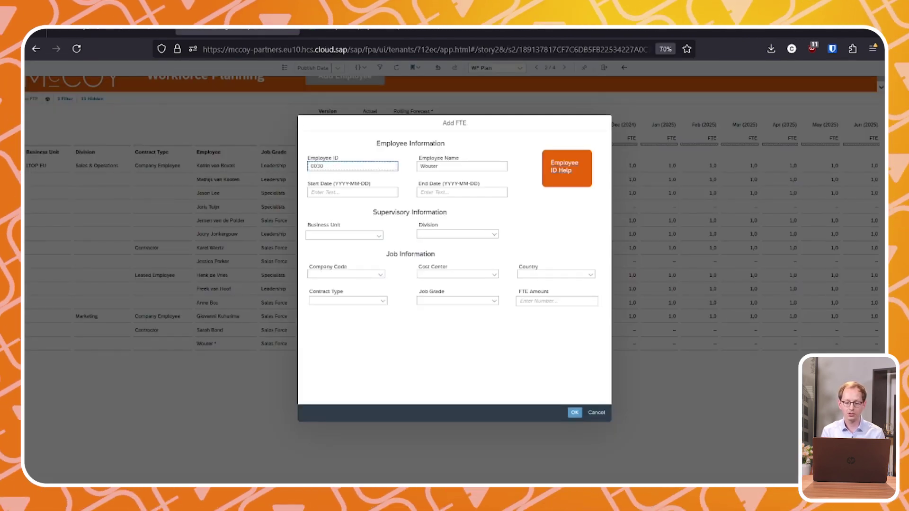
left_click(362, 193)
type("202")
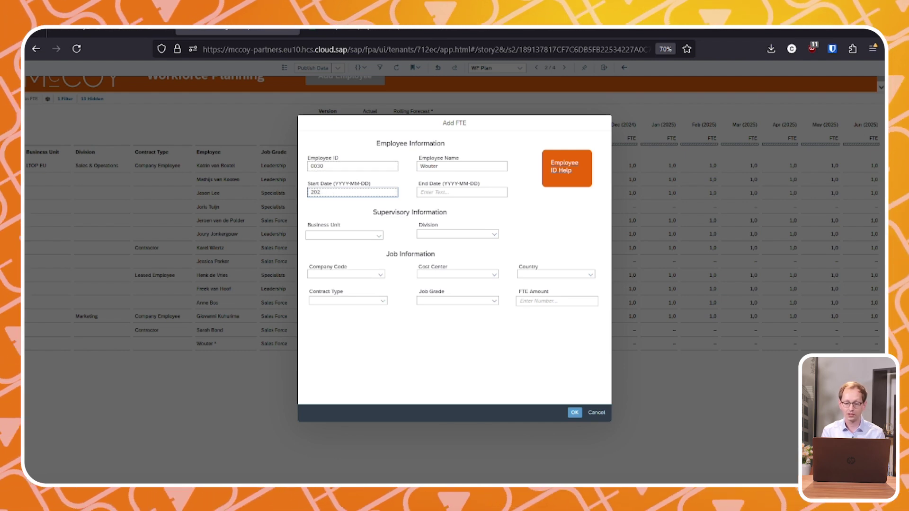
type("4-10-01")
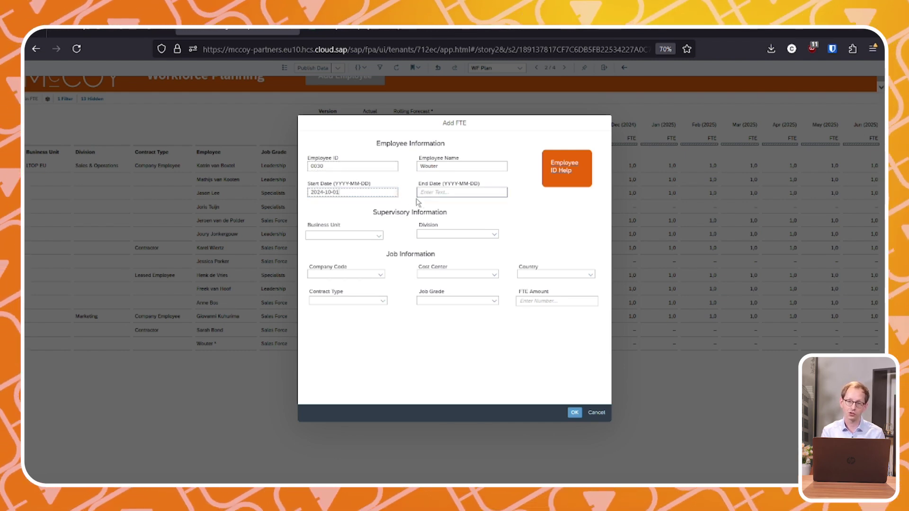
left_click(432, 194)
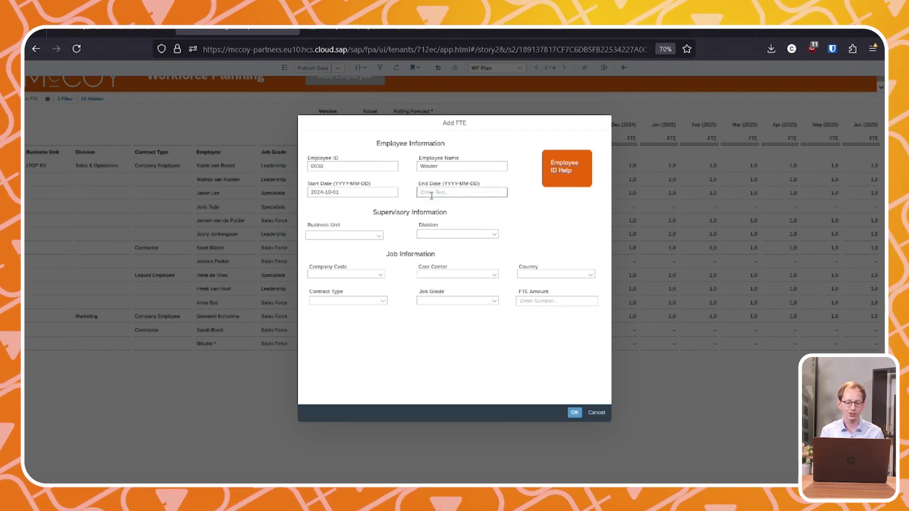
Set business unit LTOP EU, division Marketing, company code LTOP_GB01 and cost centre LTOP_CC_TABLET
left_click(379, 235)
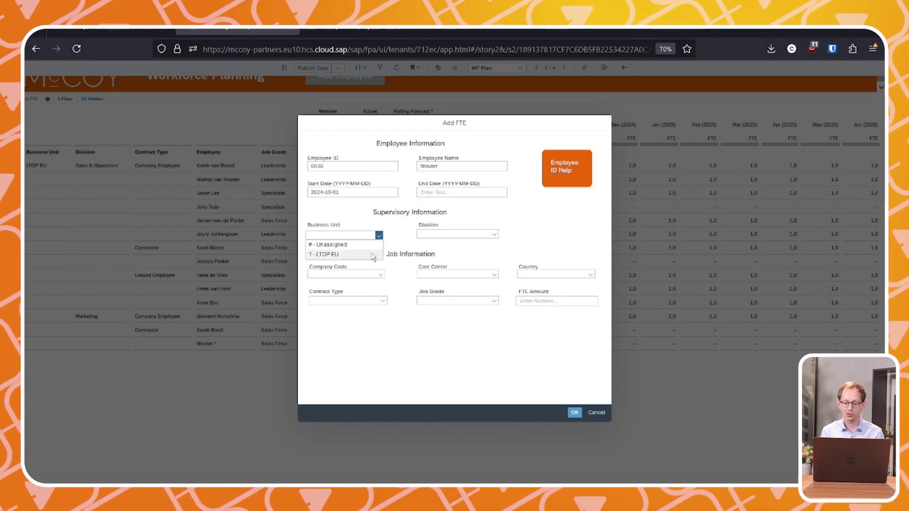
left_click(373, 255)
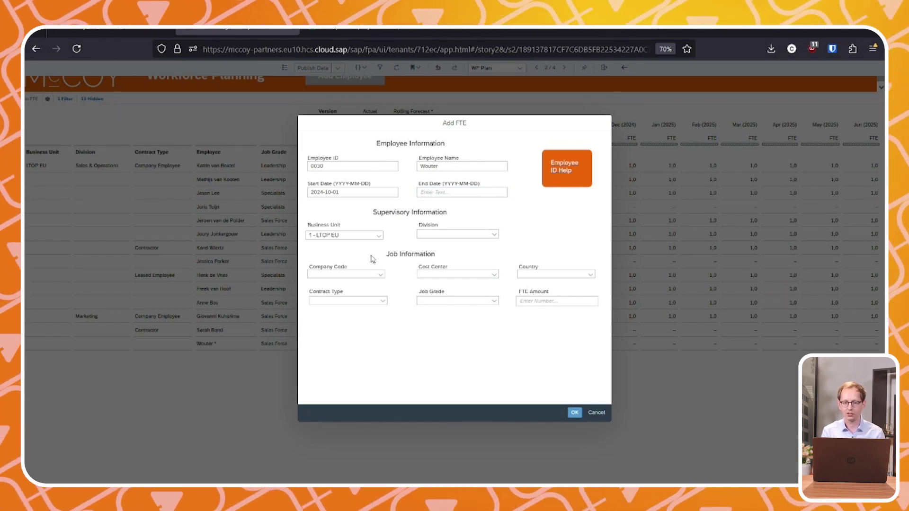
left_click(494, 234)
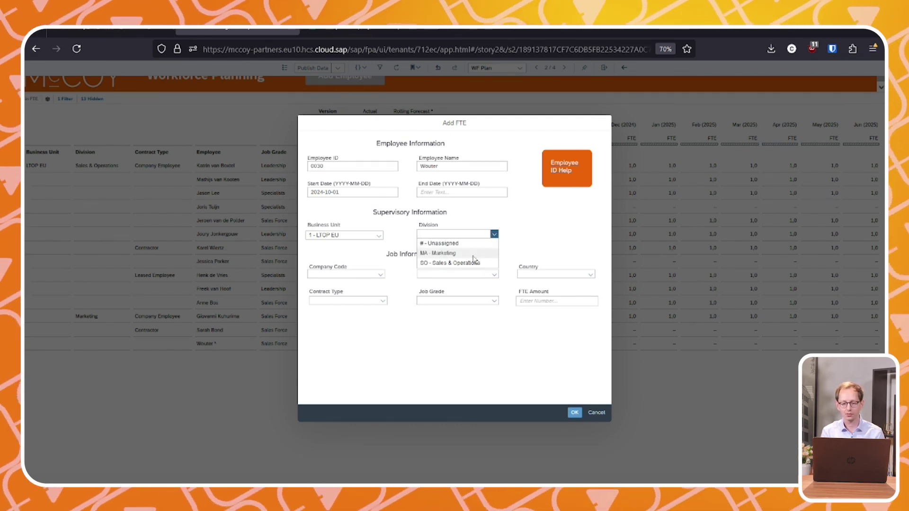
left_click(473, 255)
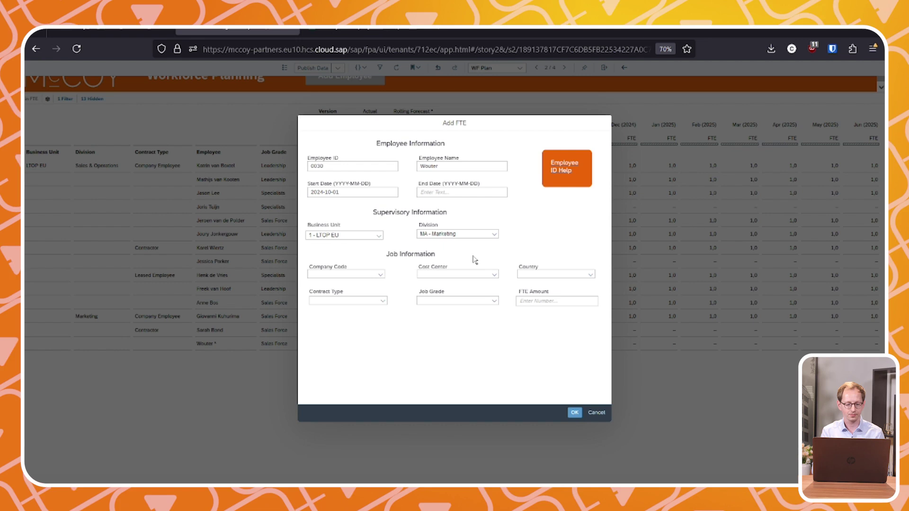
left_click(380, 275)
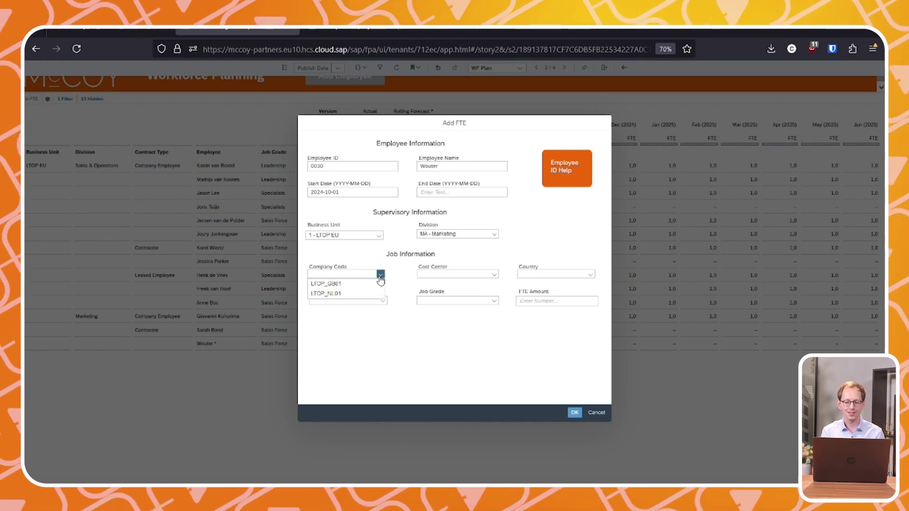
left_click(376, 285)
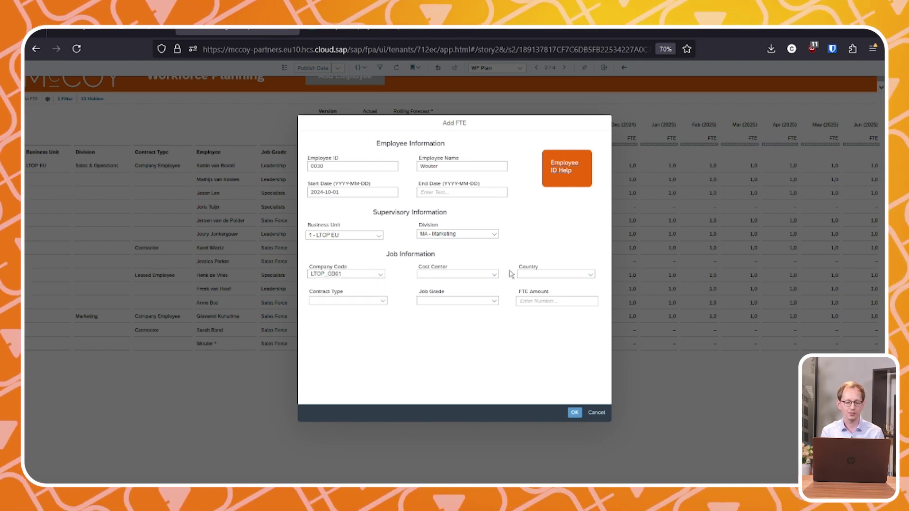
left_click(495, 275)
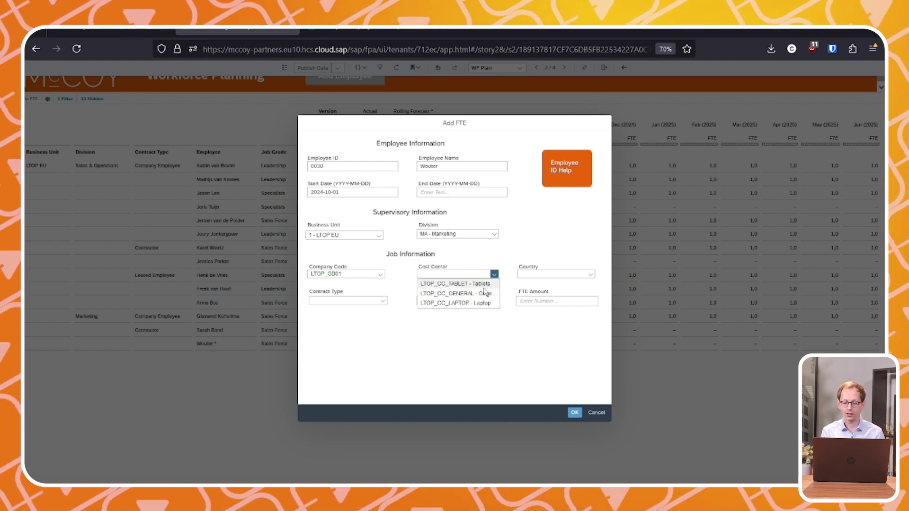
left_click(486, 293)
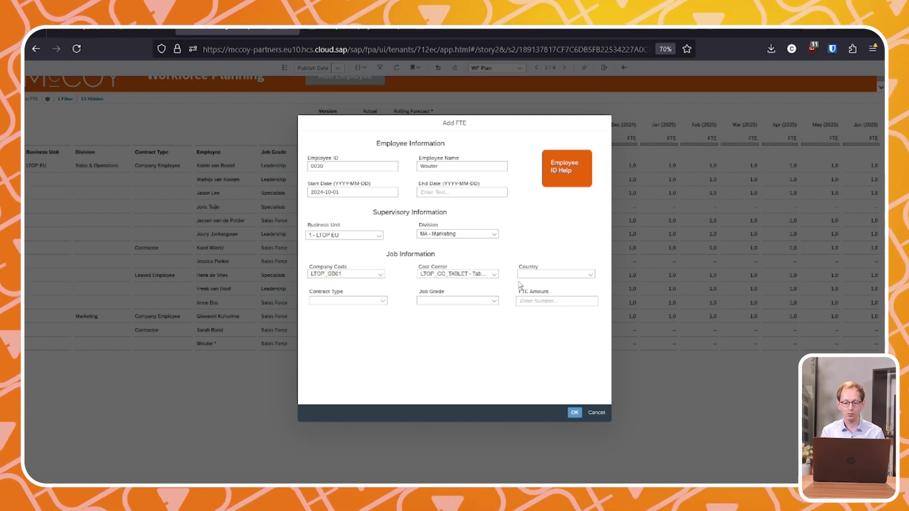
Set country UK, contract type Company Employee, job grade Sales Force and FTE amount 0.9
left_click(589, 277)
left_click(568, 294)
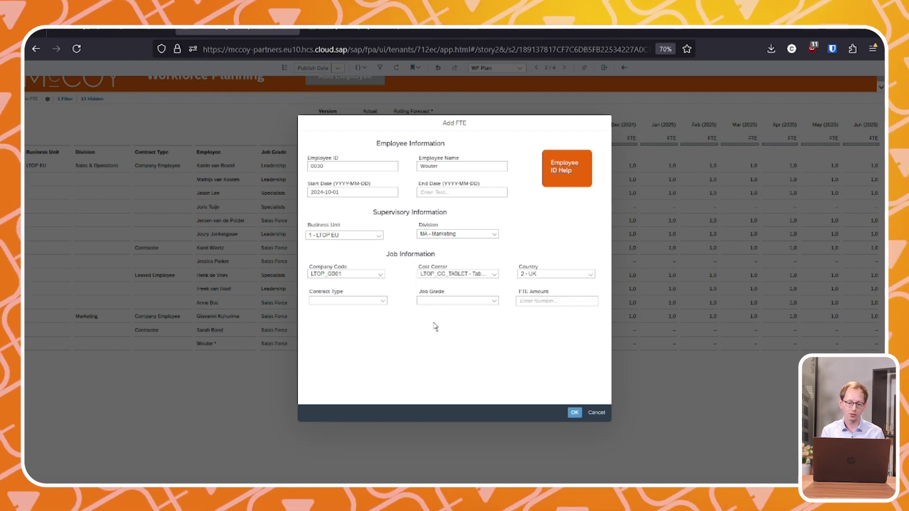
left_click(383, 302)
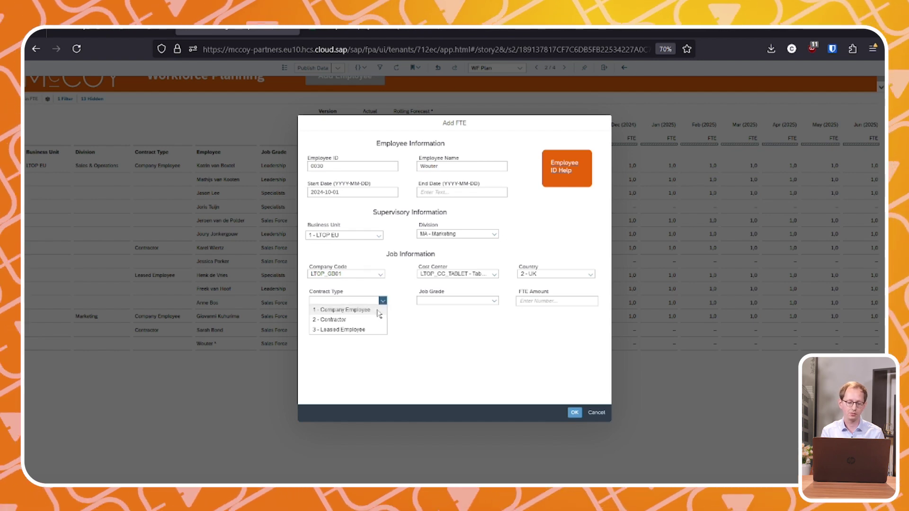
left_click(378, 310)
left_click(494, 301)
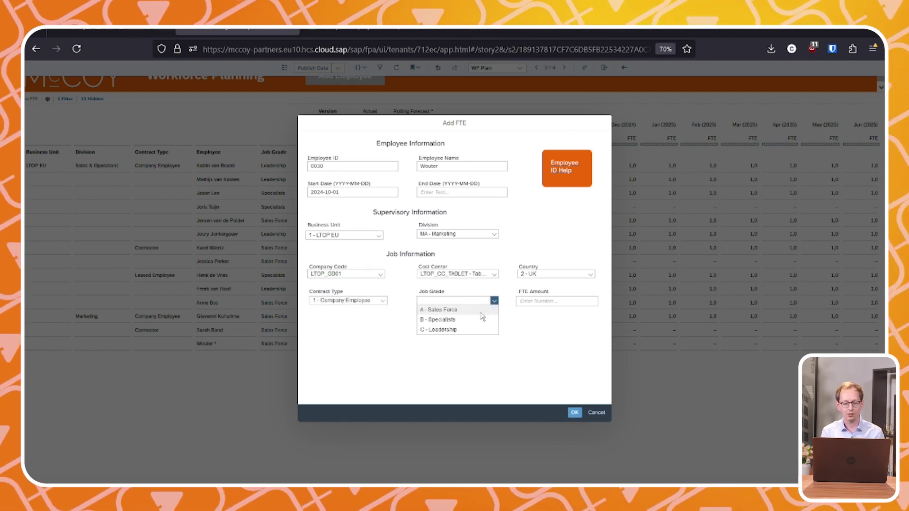
left_click(475, 310)
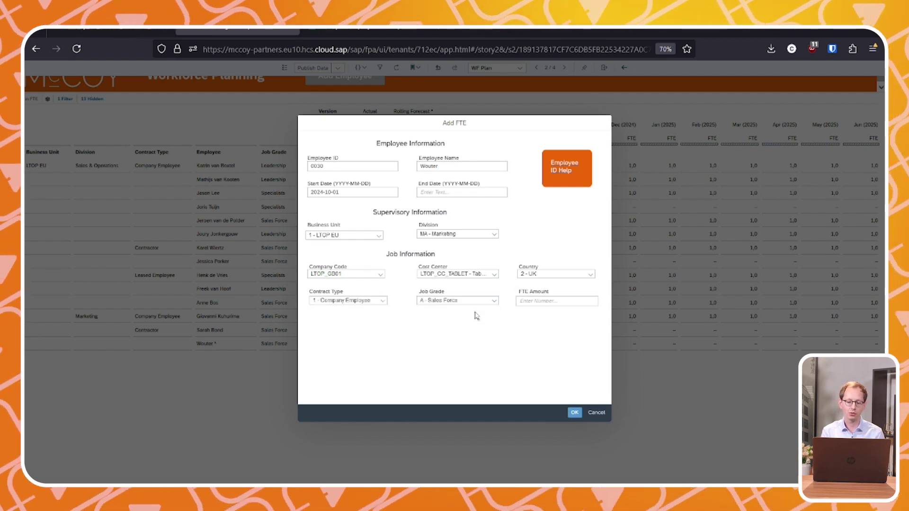
left_click(526, 302)
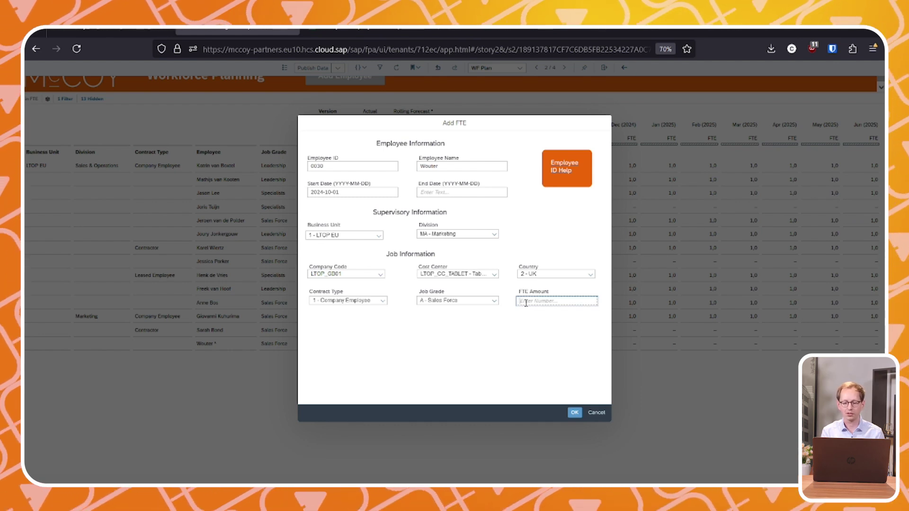
type("0.9")
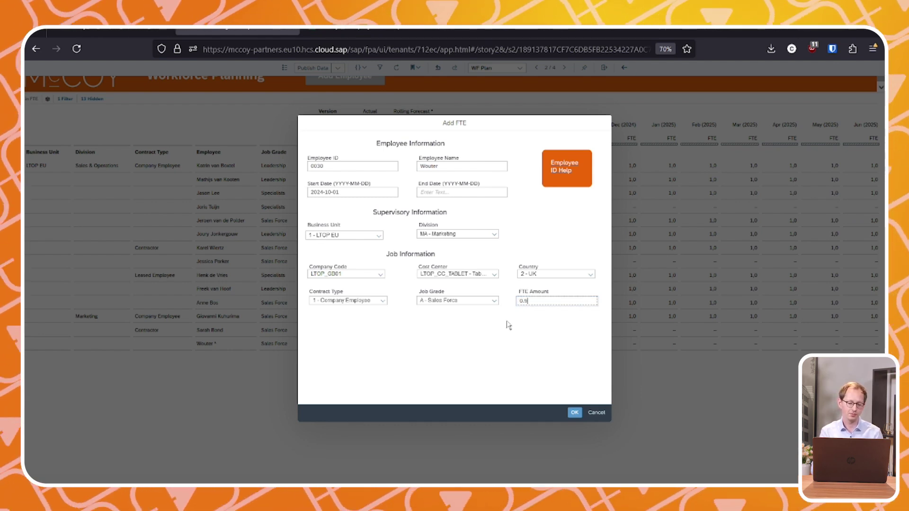
left_click(508, 325)
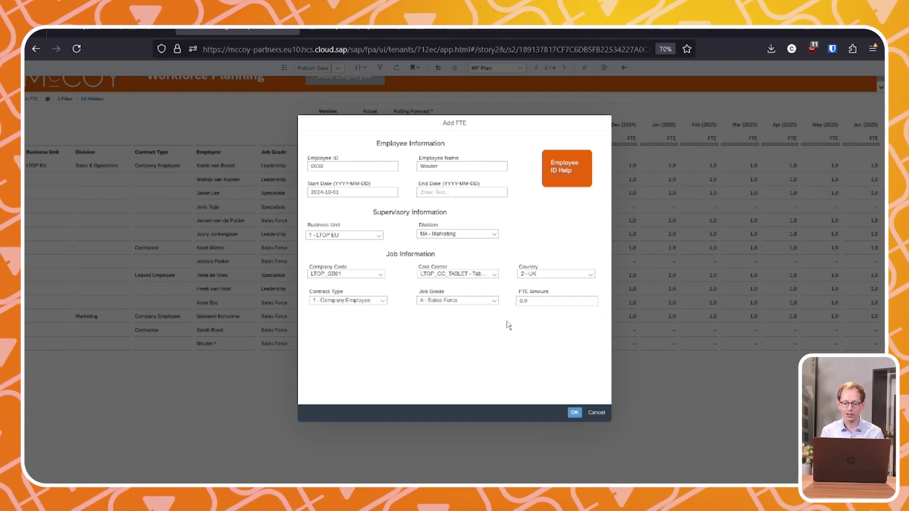
Confirm the Add FTE form and go to the ZDIM_EMPLOYEE dimension in the Modeler
left_click(574, 414)
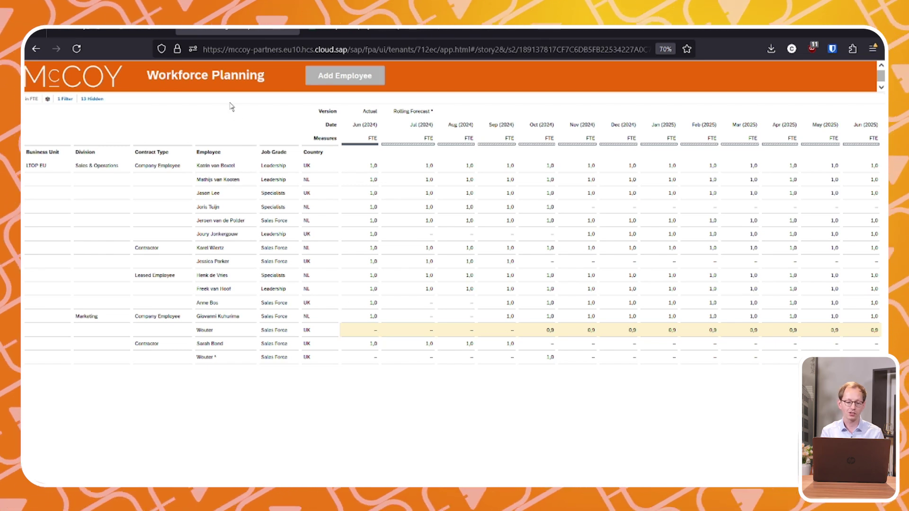
left_click(120, 29)
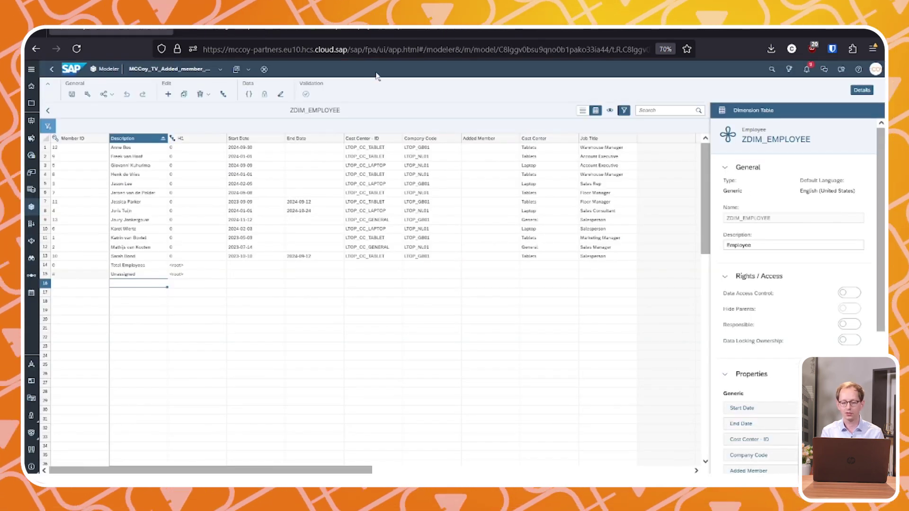
Reload the ZDIM_EMPLOYEE table and check the new employee's Added Member flag is Y
key("F5")
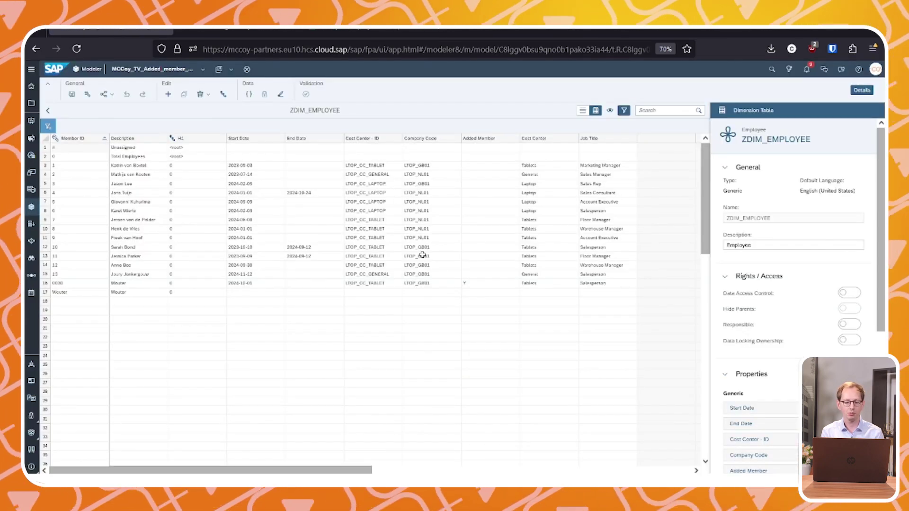
left_click(468, 284)
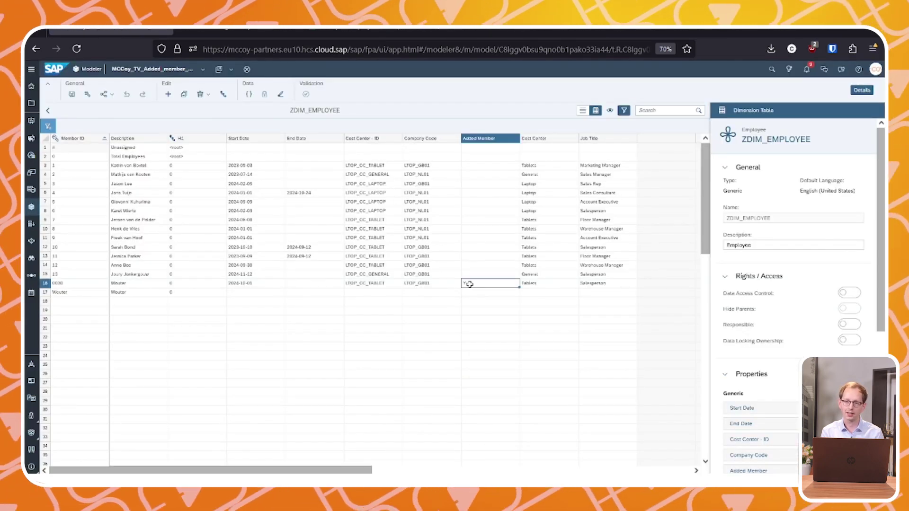